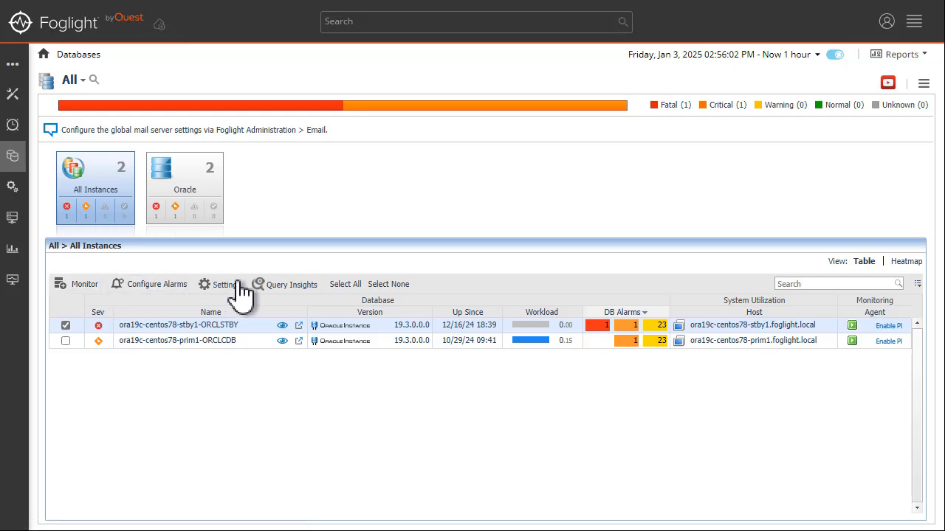
Step: Open the Oracle Administration page for ora19c-centos78-stby1-ORCLSTBY from the instance's Settings menu
left_click(229, 288)
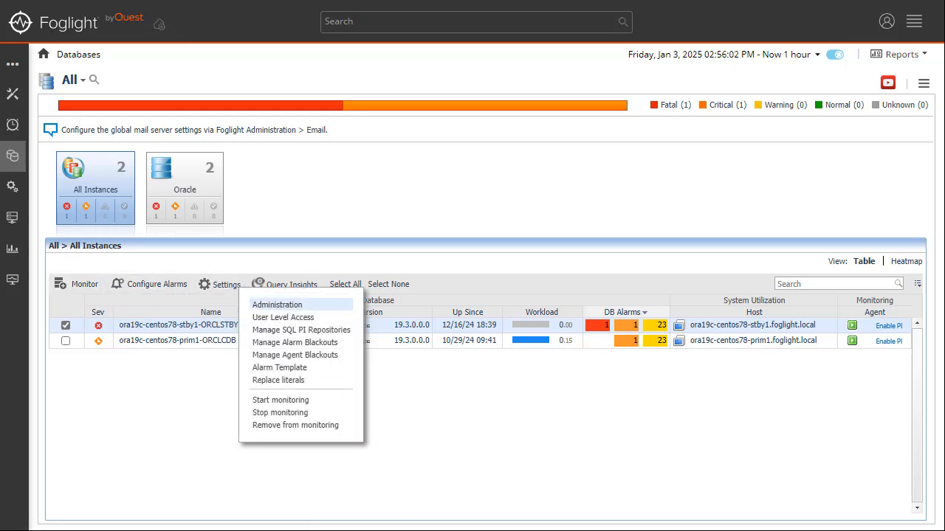
left_click(278, 305)
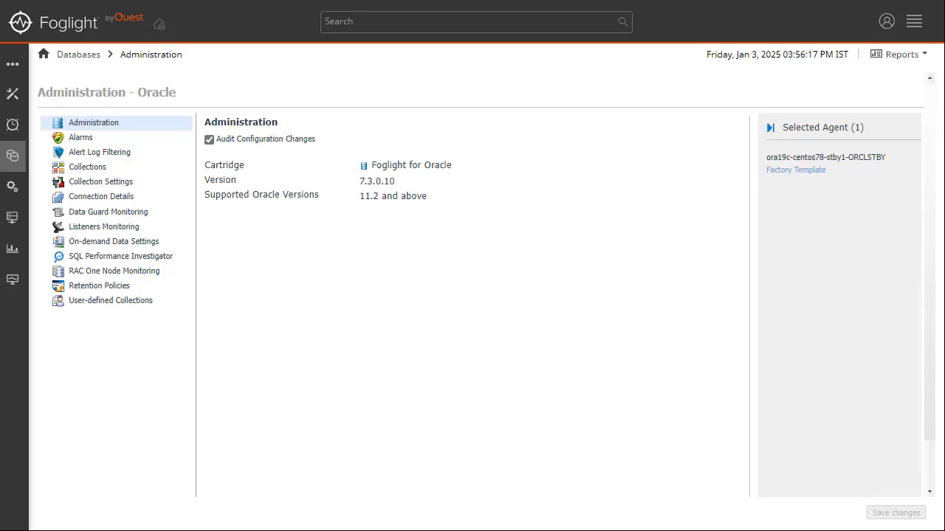
Step: In SQL Performance Investigator settings, follow 'No SQL PI repository attached' to bring up the extension notice
left_click(152, 256)
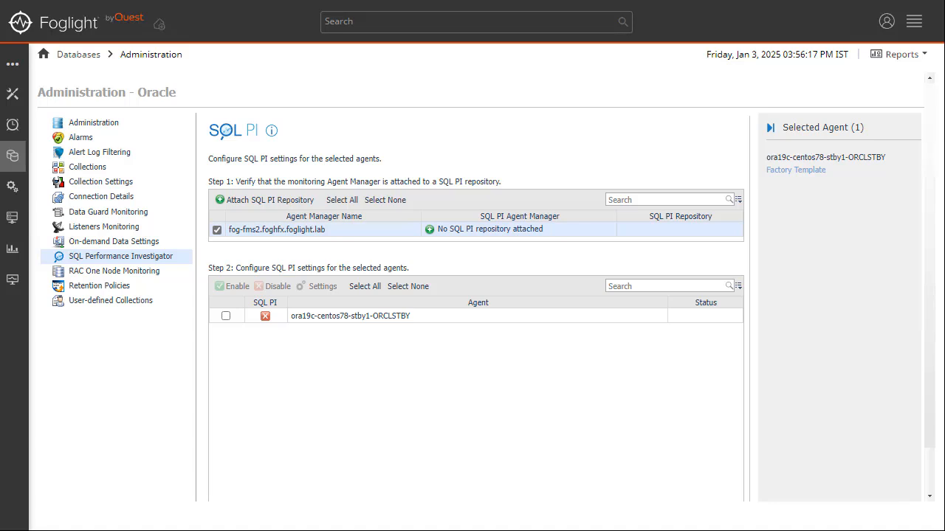
left_click(489, 229)
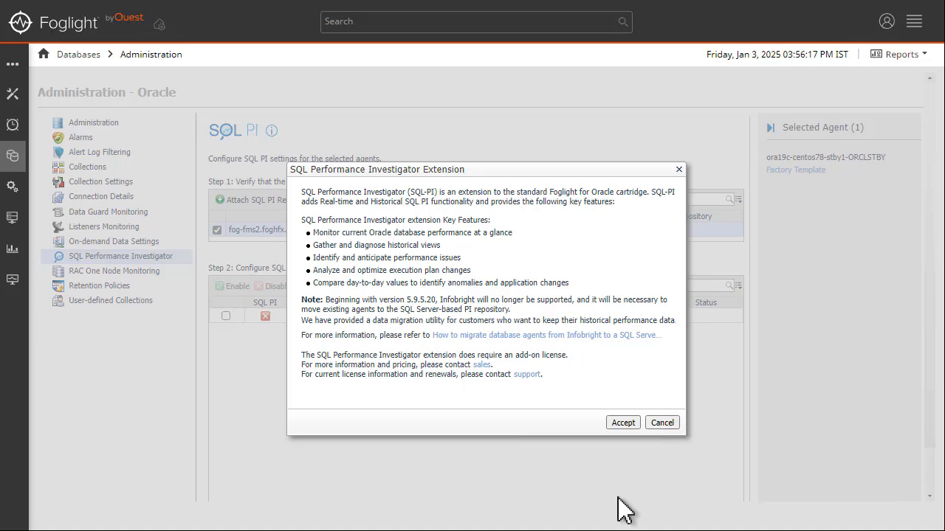
Step: Accept the SQL PI extension and apply agent manager fog-fms2.foghfx.foglight.lab
left_click(624, 423)
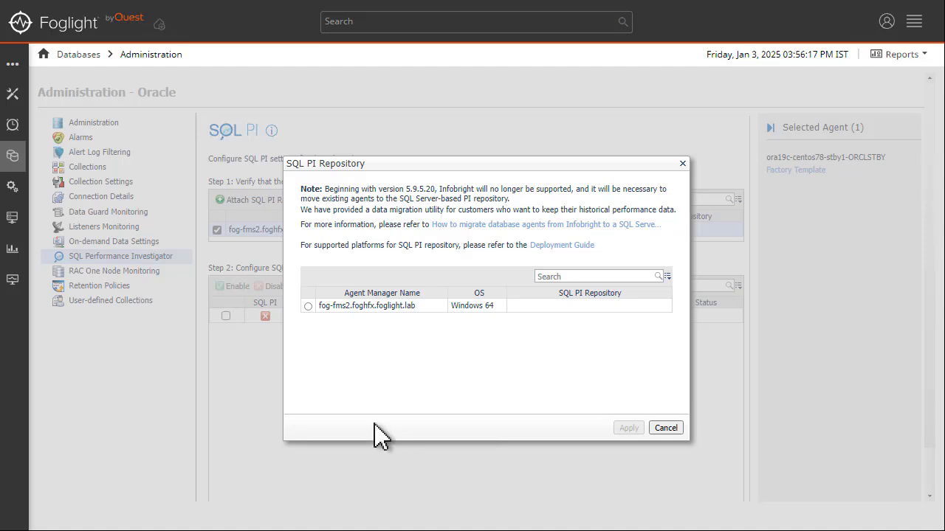
left_click(307, 305)
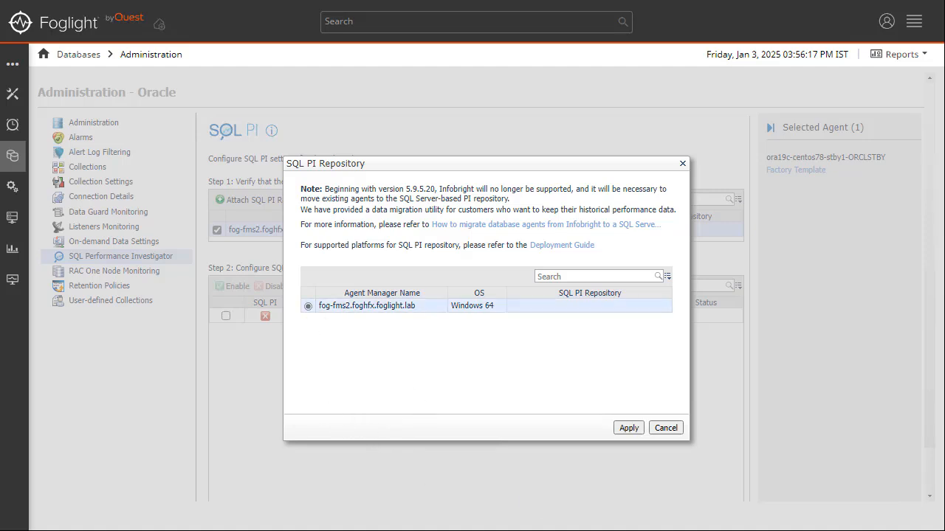
left_click(629, 428)
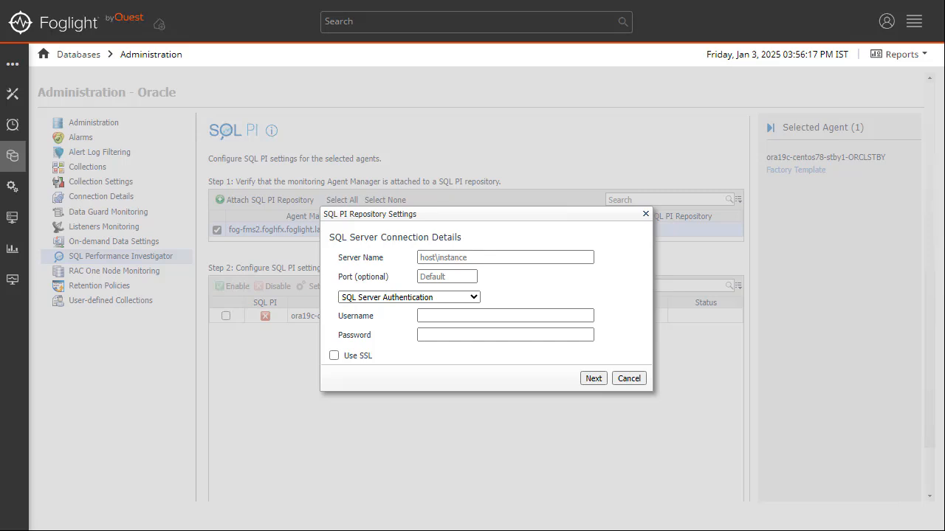
Step: Connect to server FOG-SQL2019 using AD authentication with the administrator username and password, then continue
left_click(494, 256)
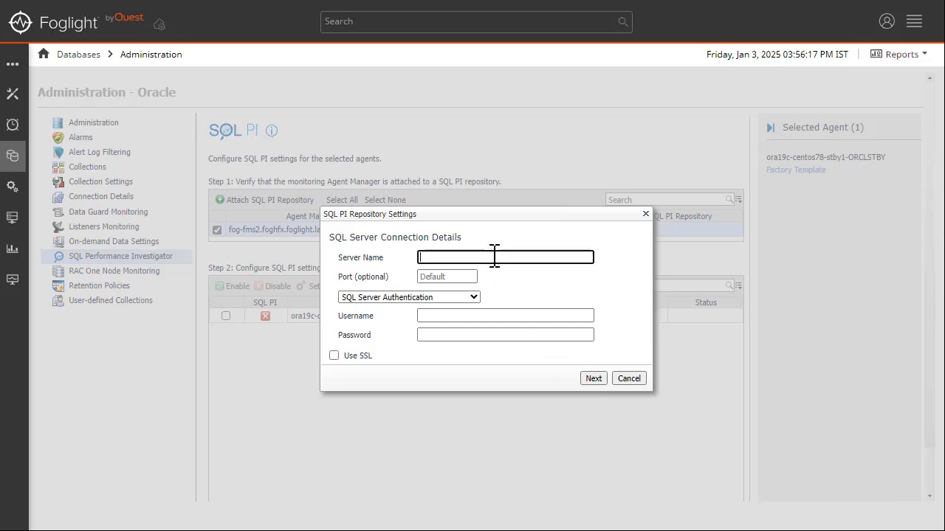
type("FOG-SQL2019")
left_click(474, 298)
left_click(461, 315)
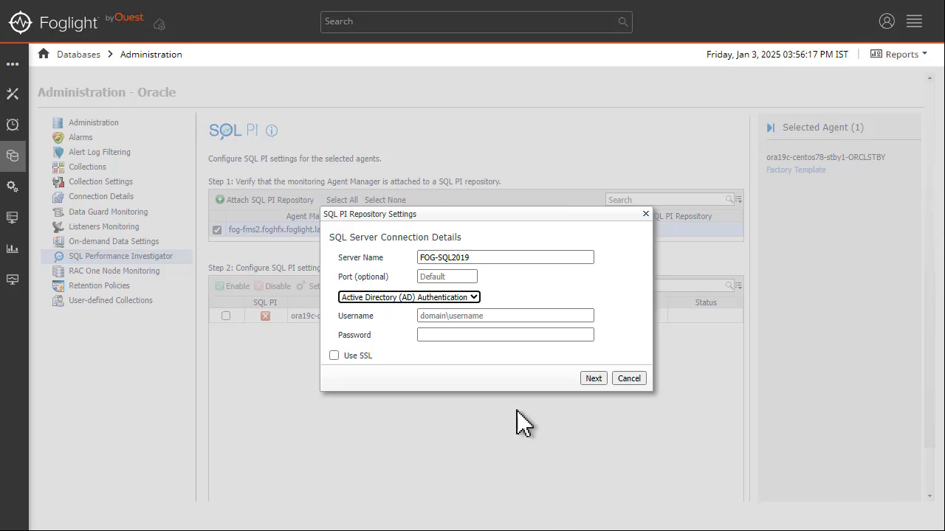
left_click(466, 318)
type("F")
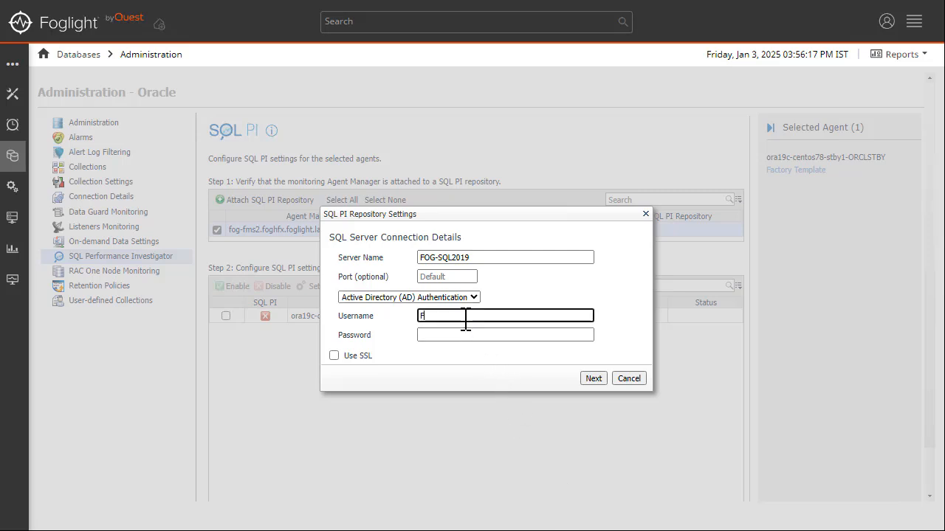
type("OG-SQL2019\\administrator")
key("Tab")
type("P")
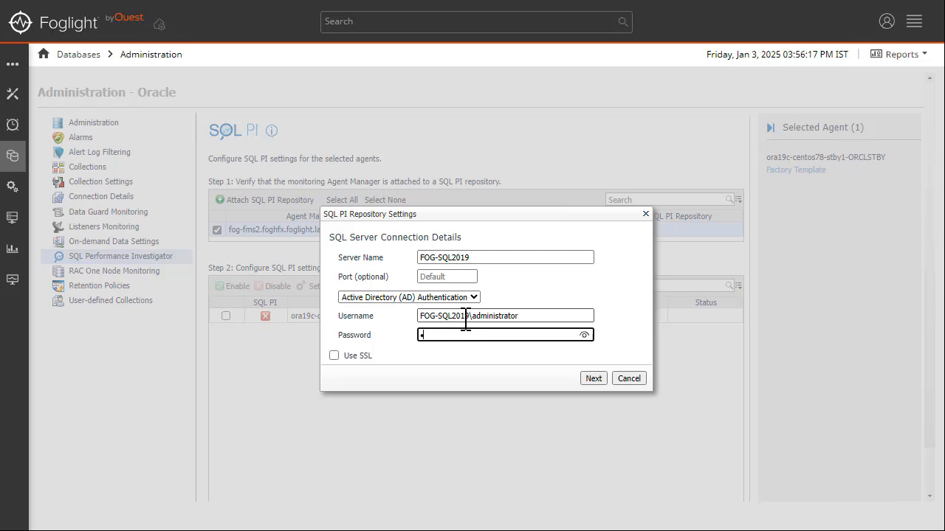
type("@ssw0rd")
left_click(595, 380)
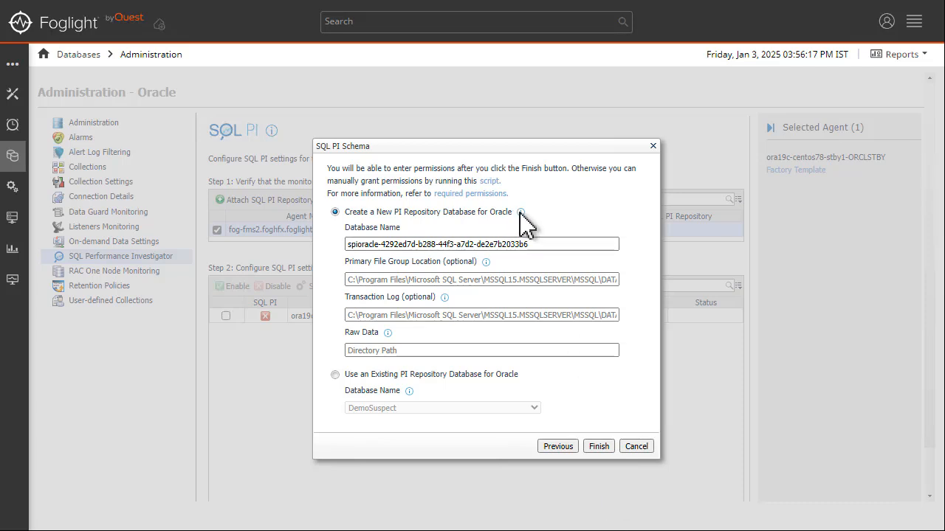
Step: Review the schema info tips and look at the existing repository database option (DemoSuspect)
mouse_move(521, 214)
mouse_move(488, 264)
mouse_move(445, 297)
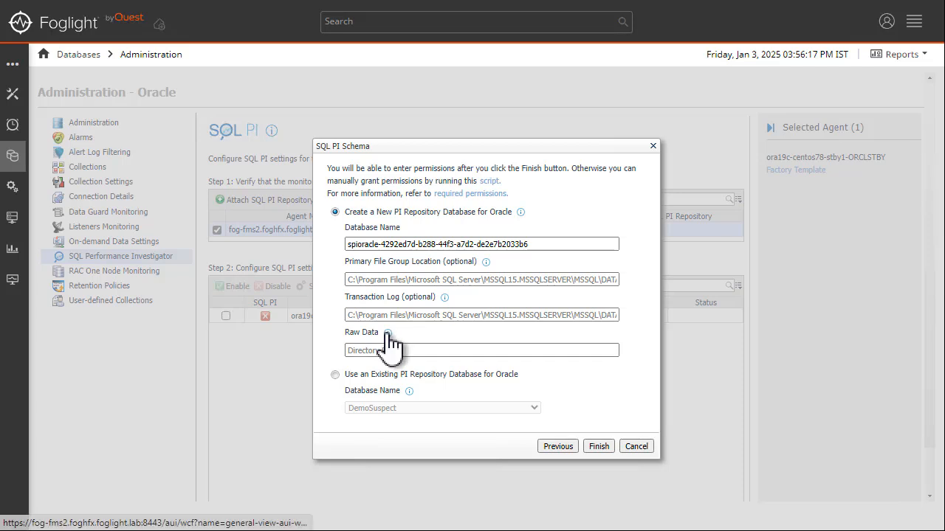
mouse_move(388, 334)
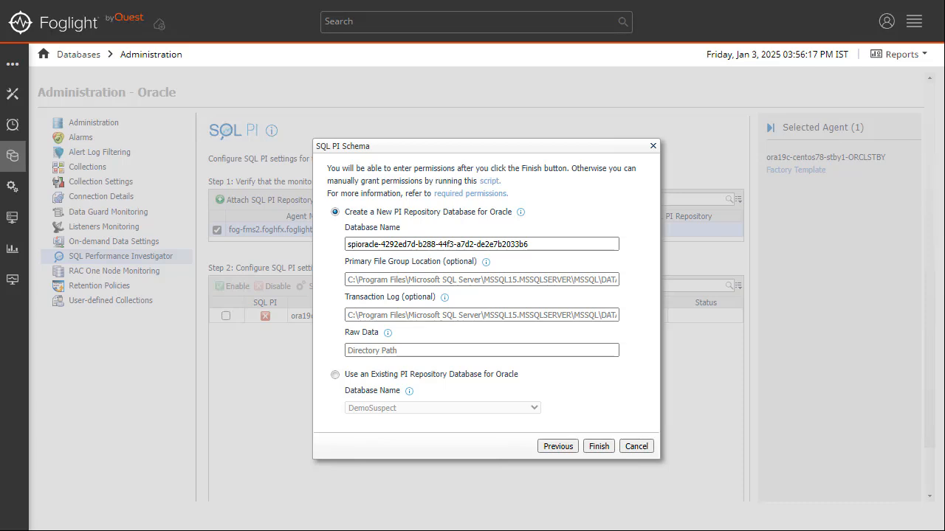
left_click(335, 375)
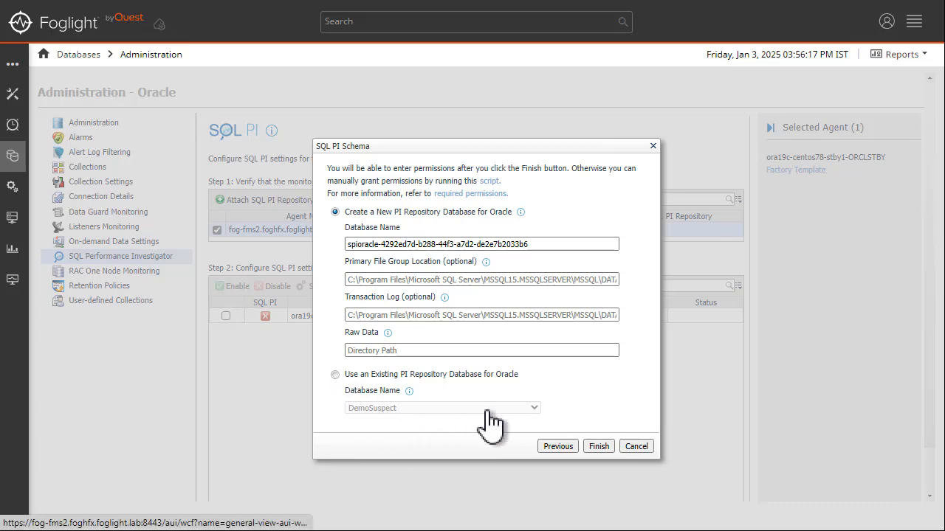
left_click(534, 409)
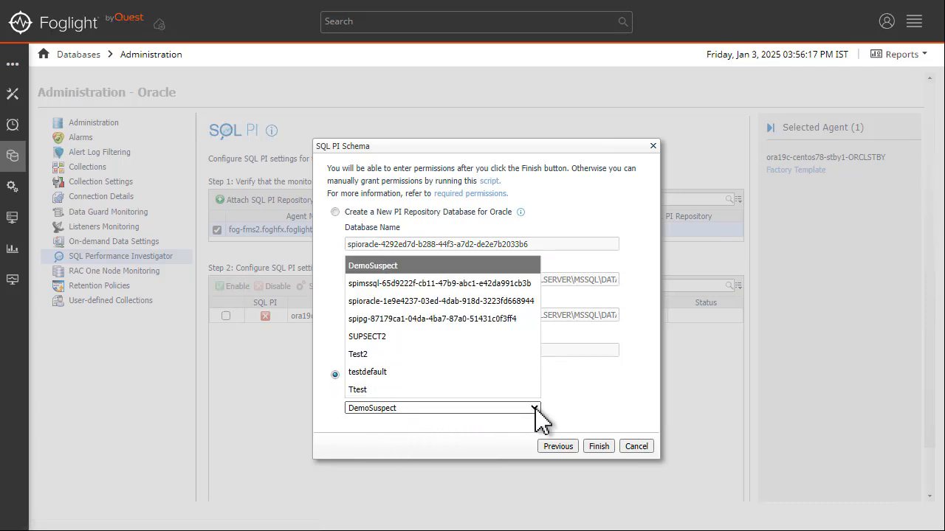
left_click(536, 411)
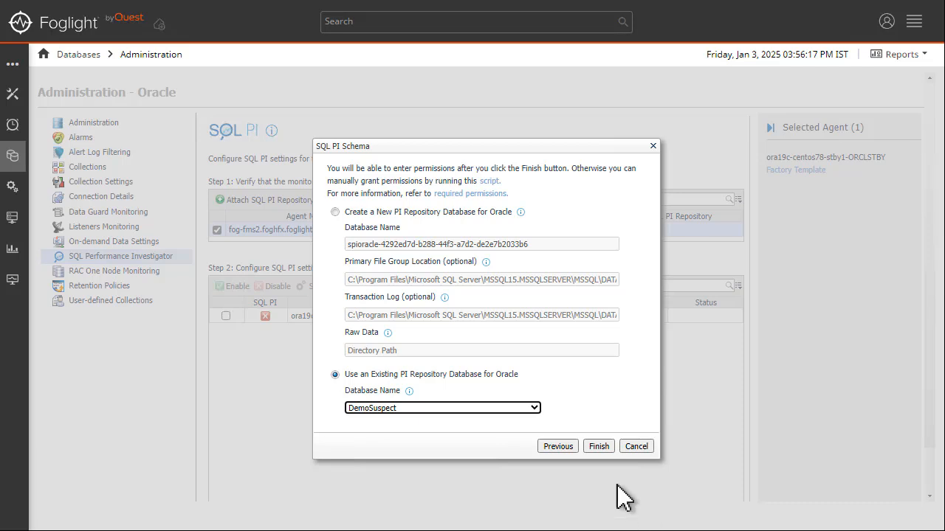
Step: Choose to create a new PI repository database for Oracle with raw data path C:\raw, and finish
left_click(335, 212)
left_click(406, 350)
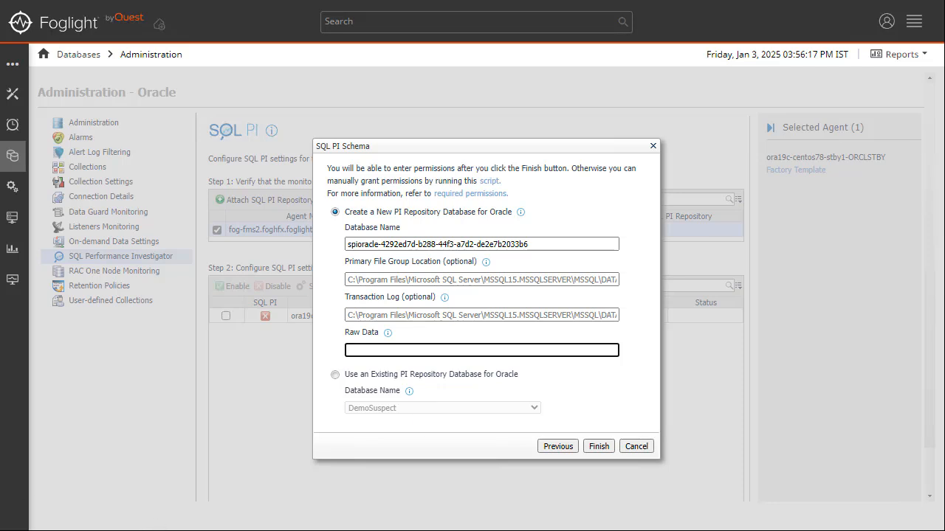
type("C:\\raw")
left_click(595, 447)
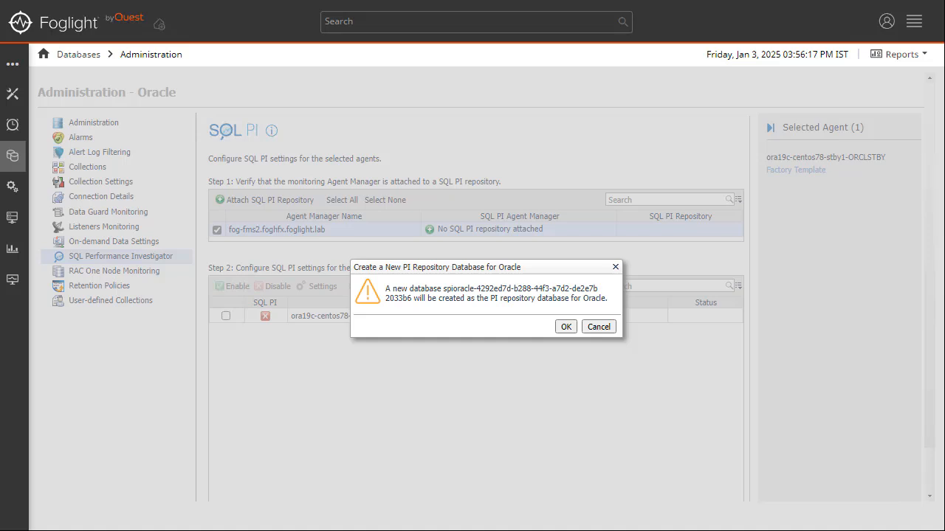
Step: Confirm creating the repository database, then enable SQL PI for the ORCLSTBY agent
left_click(565, 328)
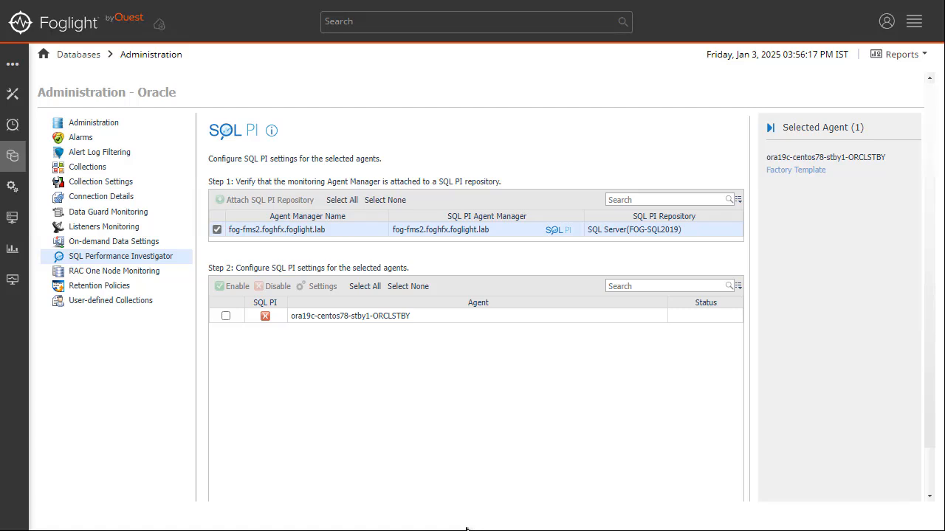
left_click(226, 316)
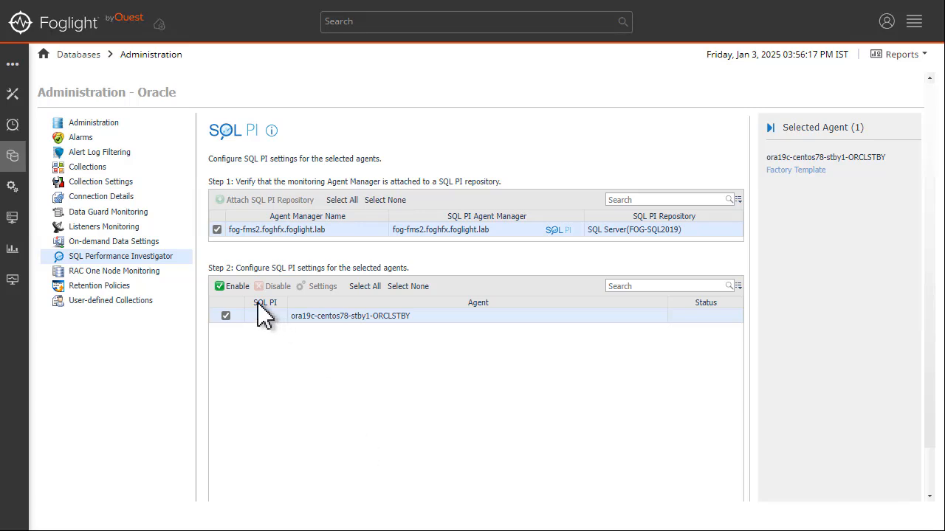
left_click(232, 287)
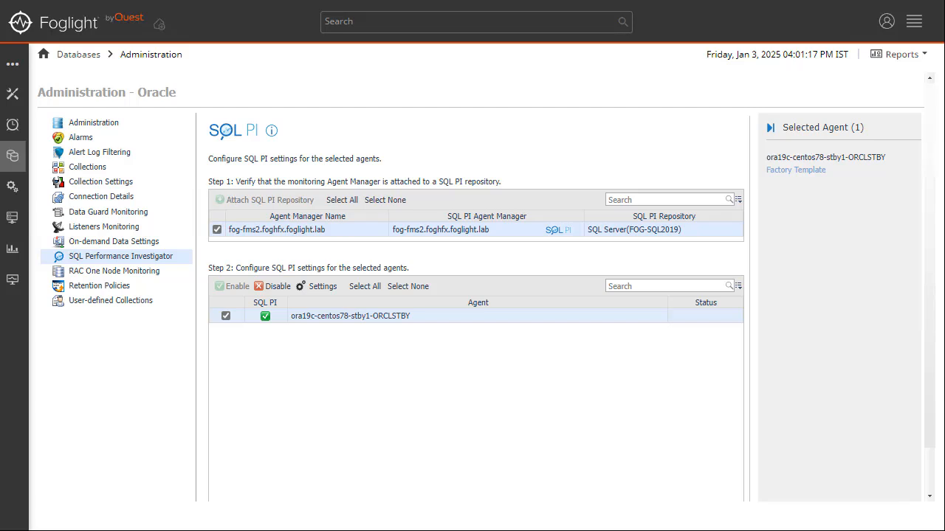
Step: Return to the refreshed Databases list and show the ORCLSTBY SQL Statements workload Overview
left_click(80, 56)
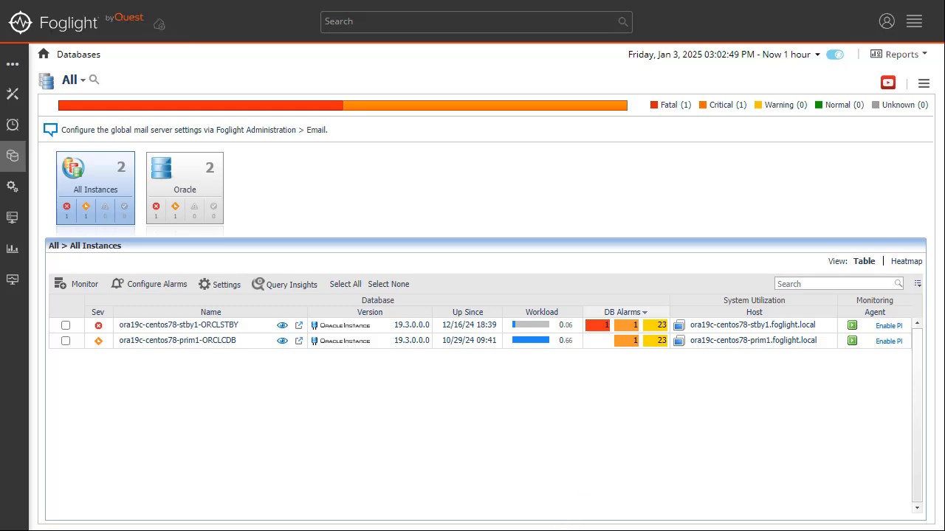
key("F5")
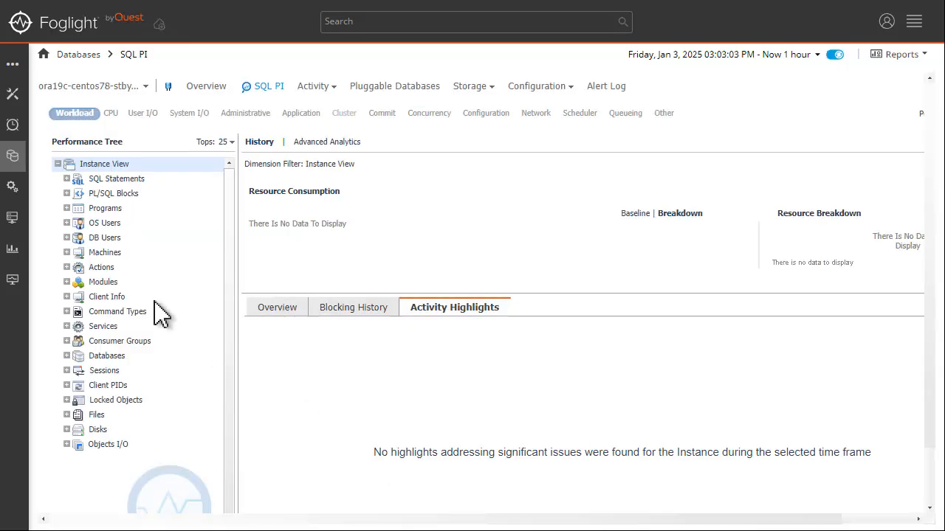
left_click(66, 179)
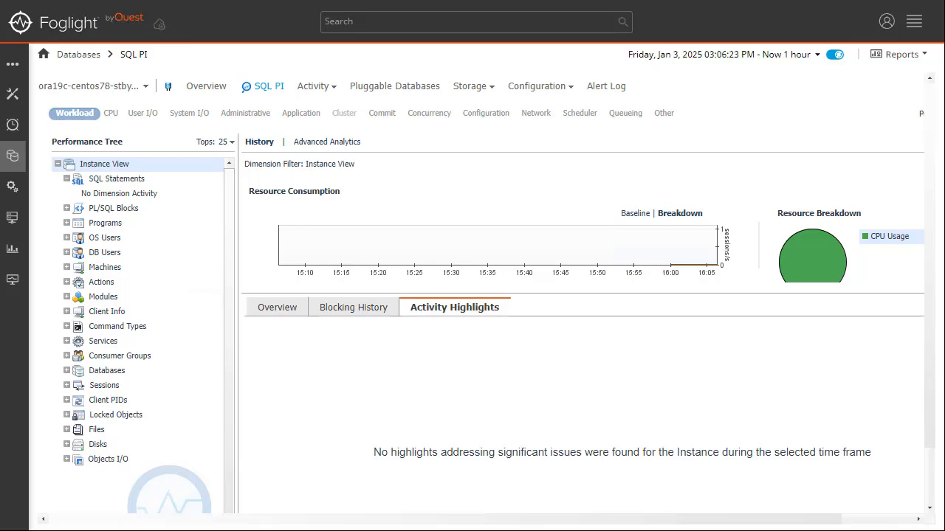
left_click(277, 309)
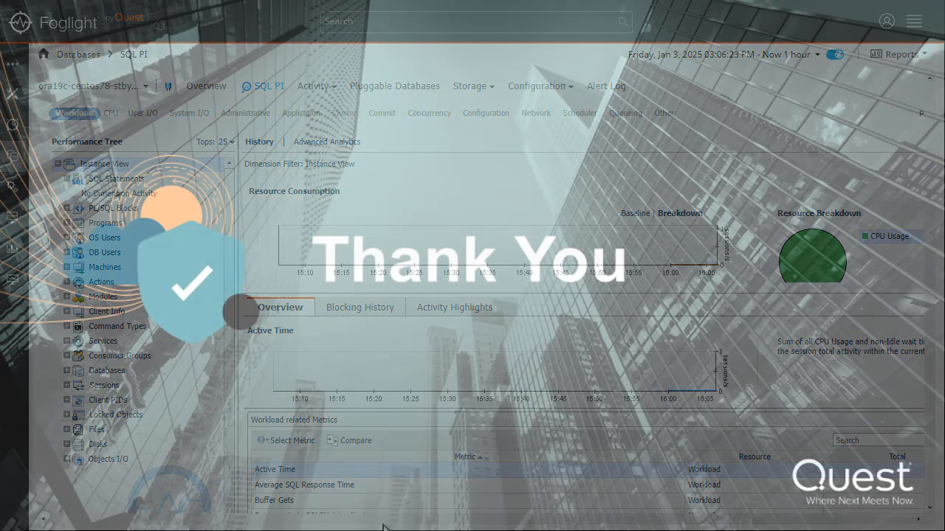